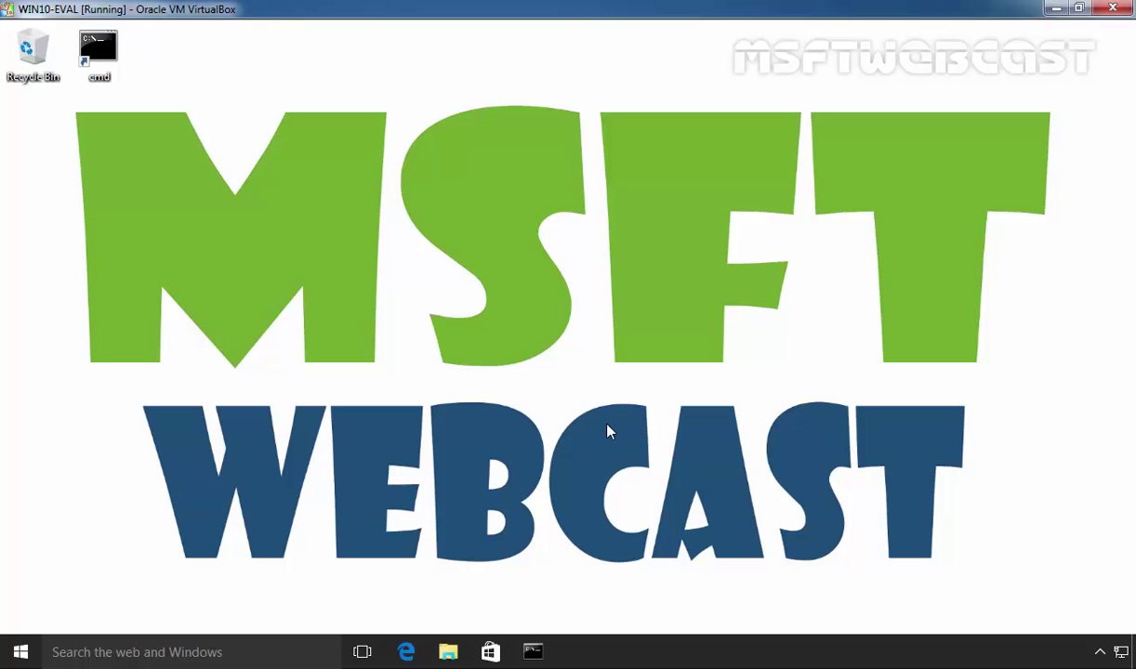
# Launch Internet Explorer with the iexplore command to check that its home page loads, and close the browser.
pyautogui.press('super+r')
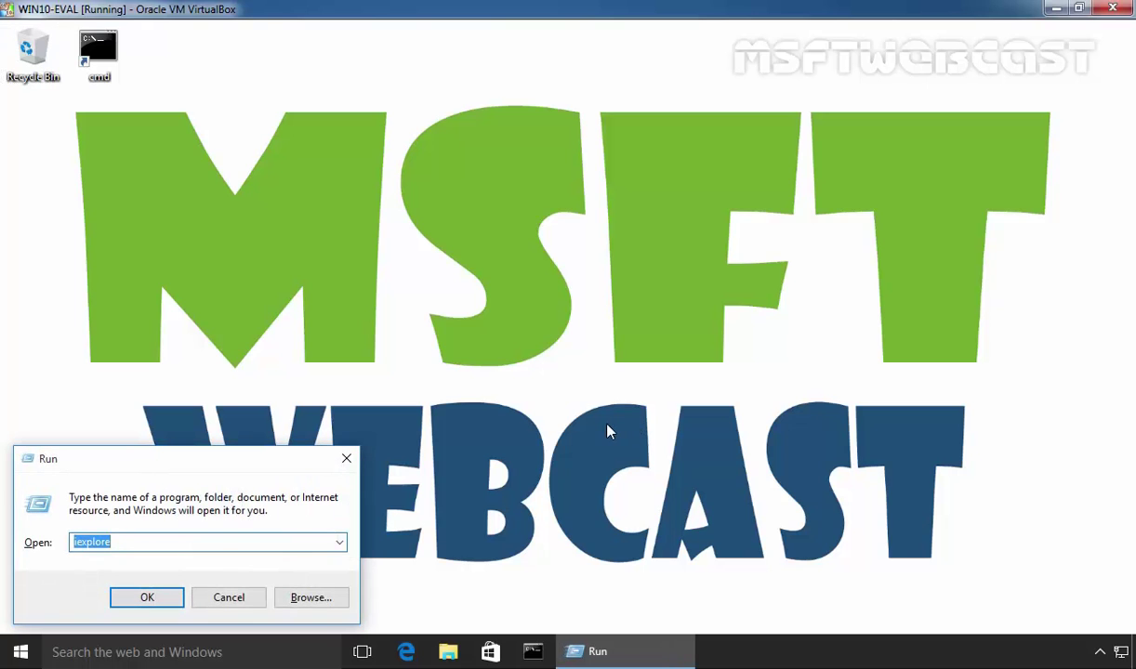
pyautogui.press('Return')
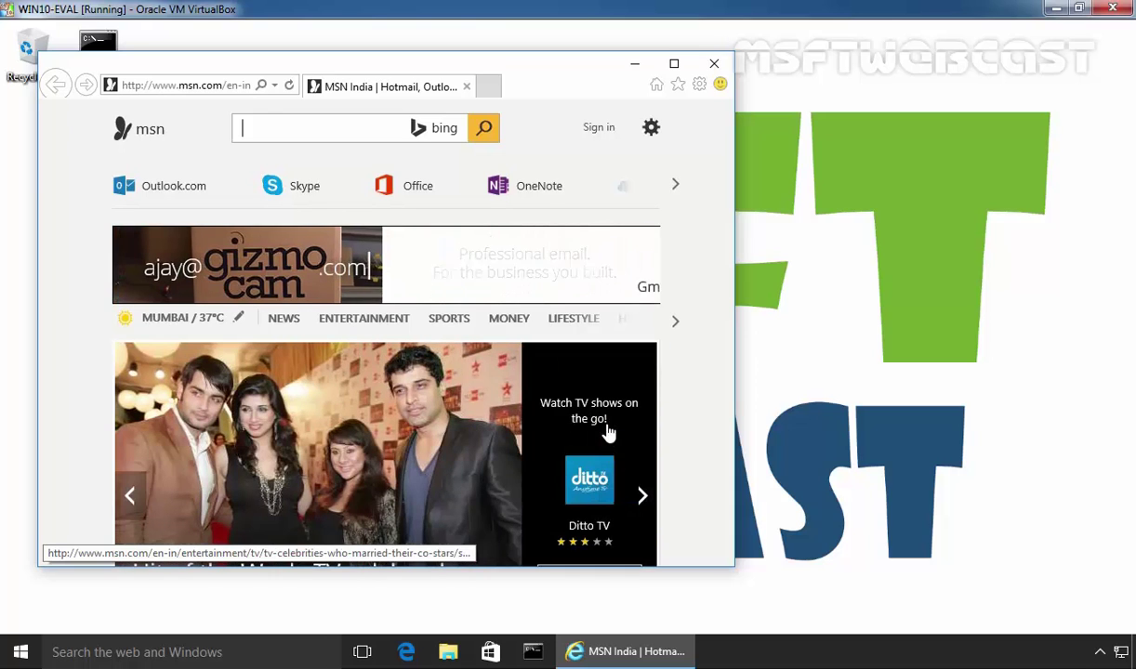
pyautogui.click(714, 63)
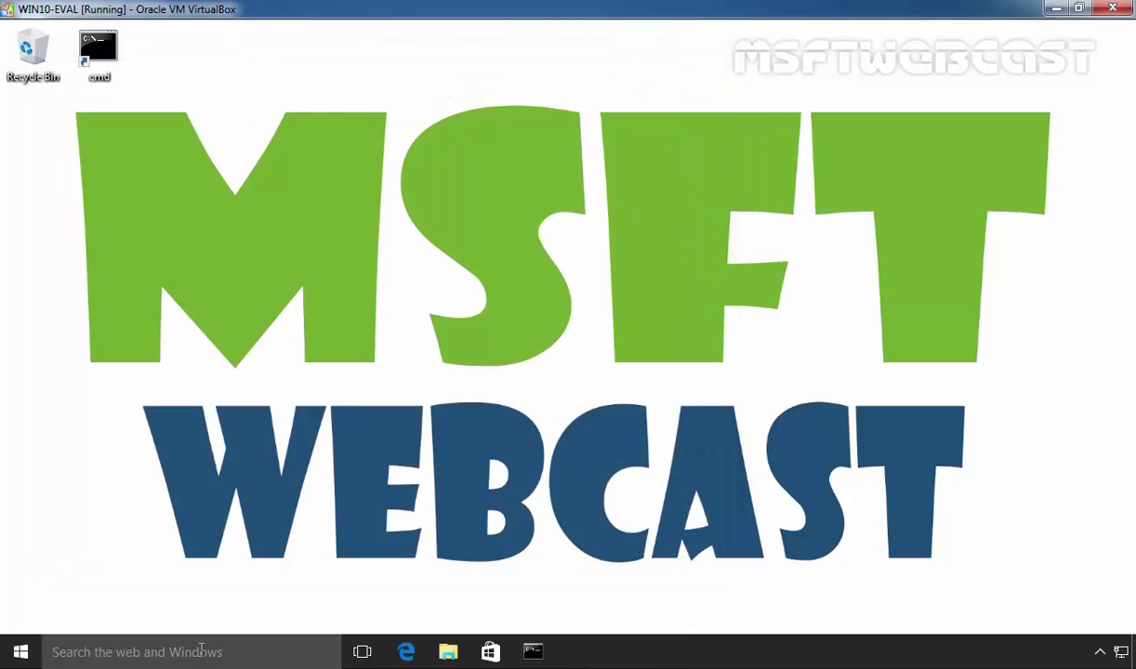
# Search Windows for "firewall", open Windows Firewall with Advanced Security and display its outbound rules.
pyautogui.click(139, 652)
pyautogui.write('firewall')
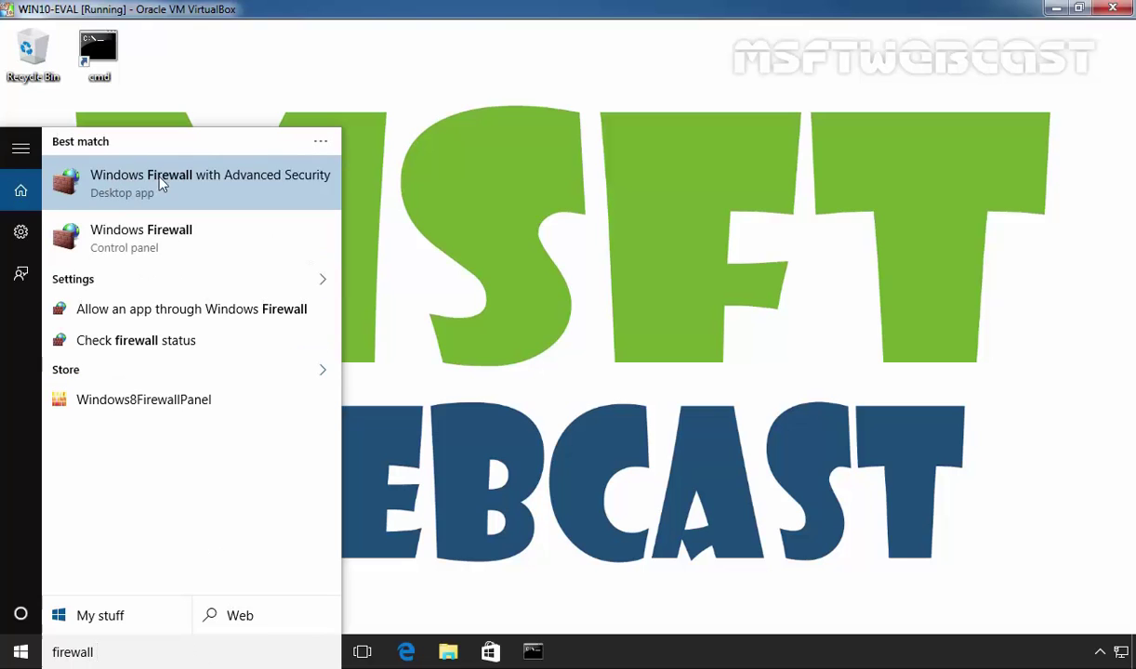
pyautogui.click(264, 188)
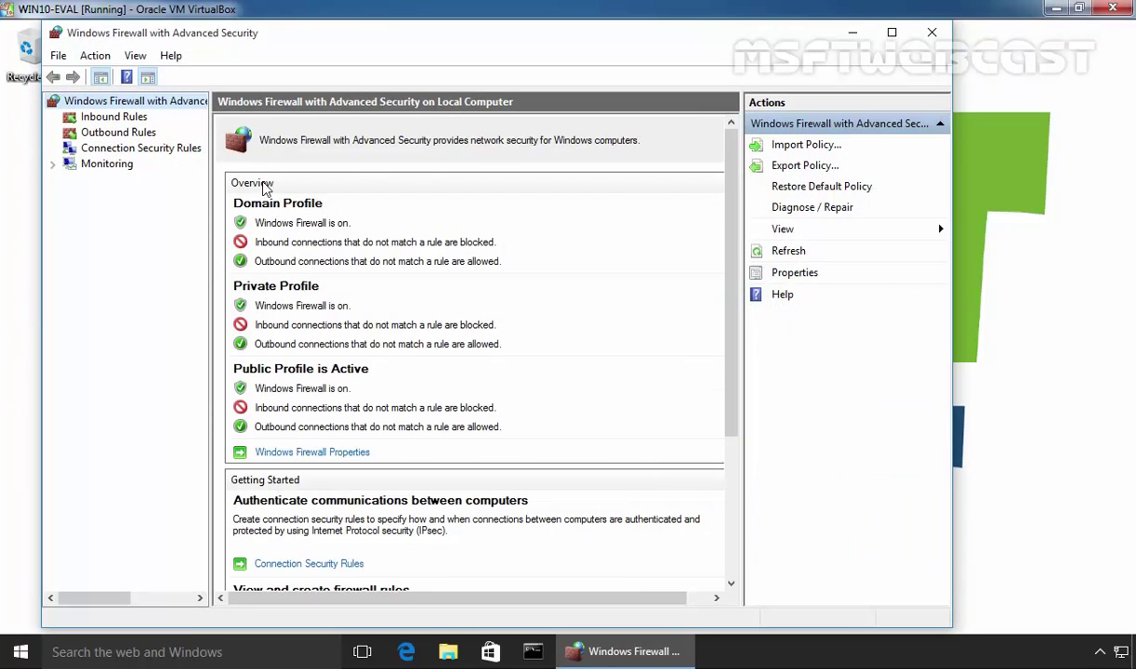
pyautogui.click(94, 134)
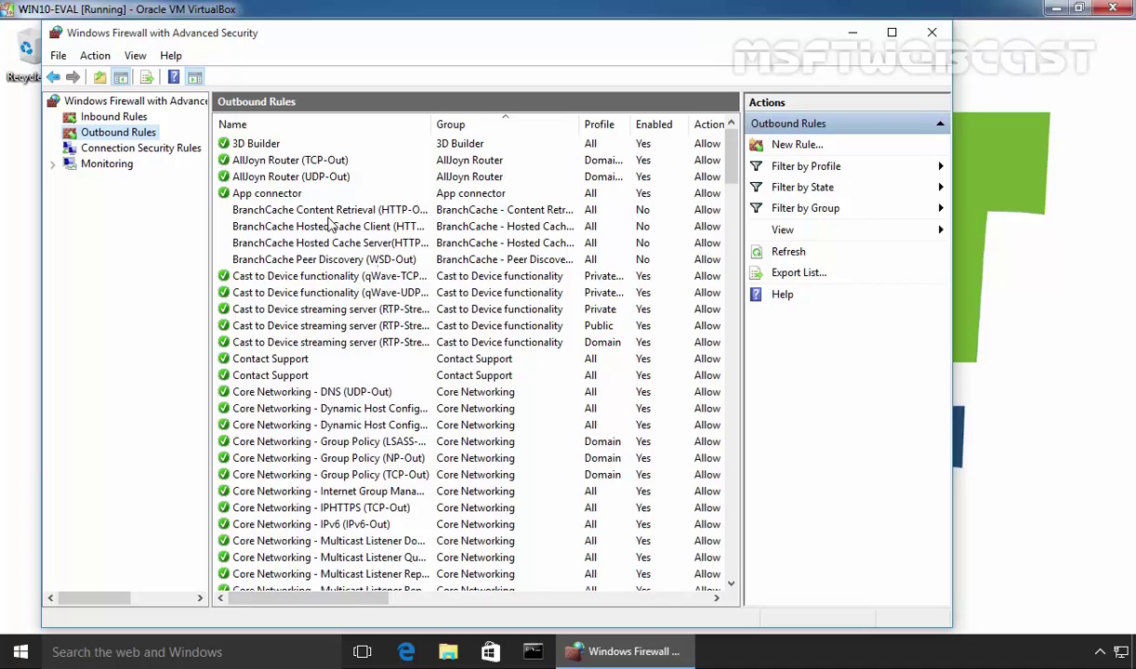
# Start a new outbound rule and choose Program as the rule type.
pyautogui.rightClick(144, 138)
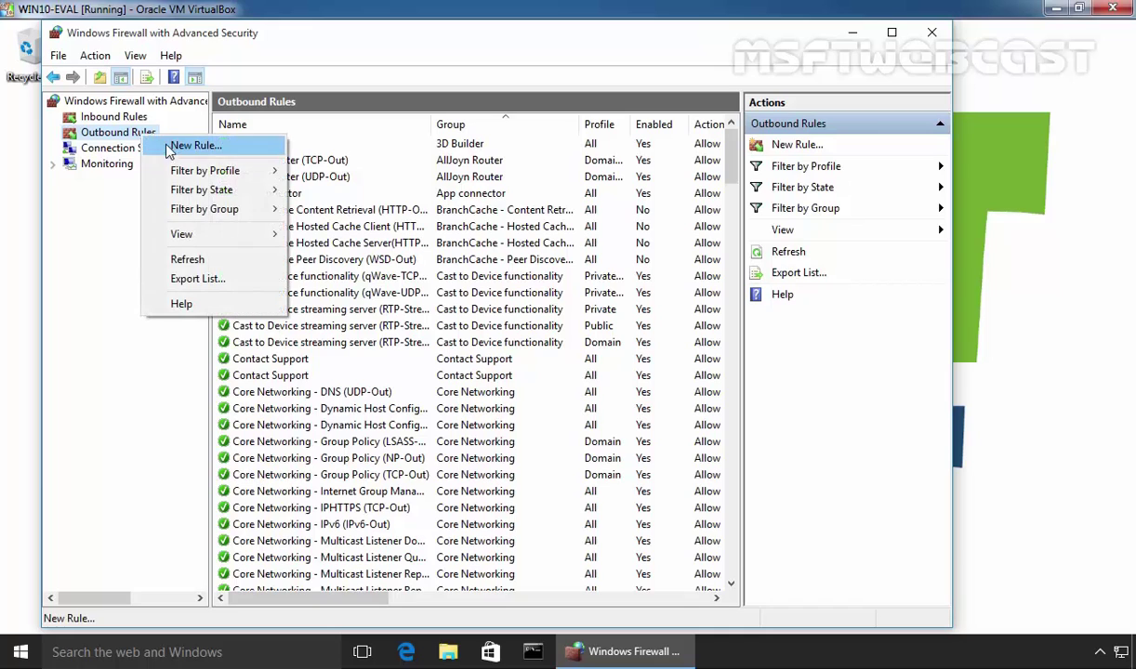
pyautogui.click(170, 146)
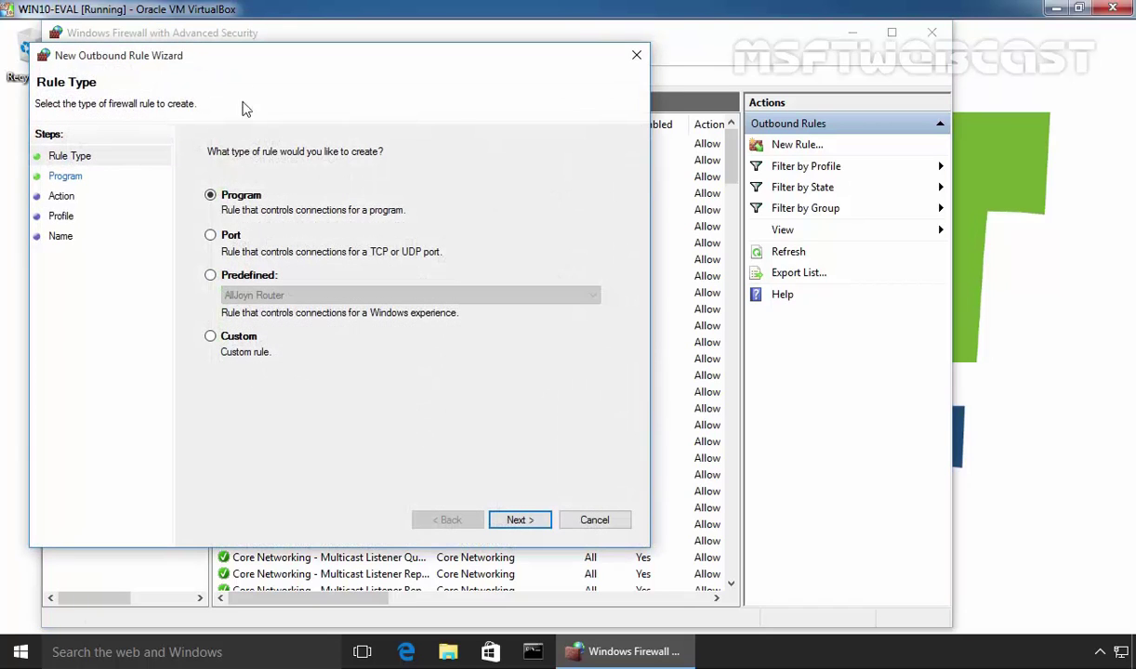
pyautogui.moveTo(290, 64); pyautogui.dragTo(449, 80)
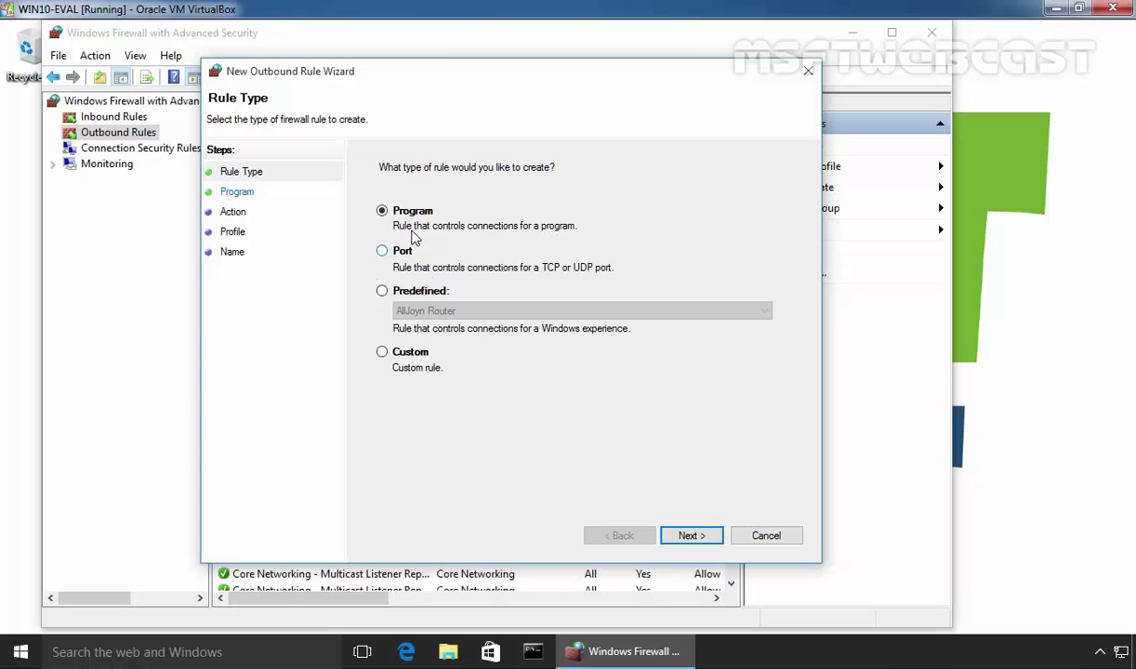
pyautogui.click(691, 539)
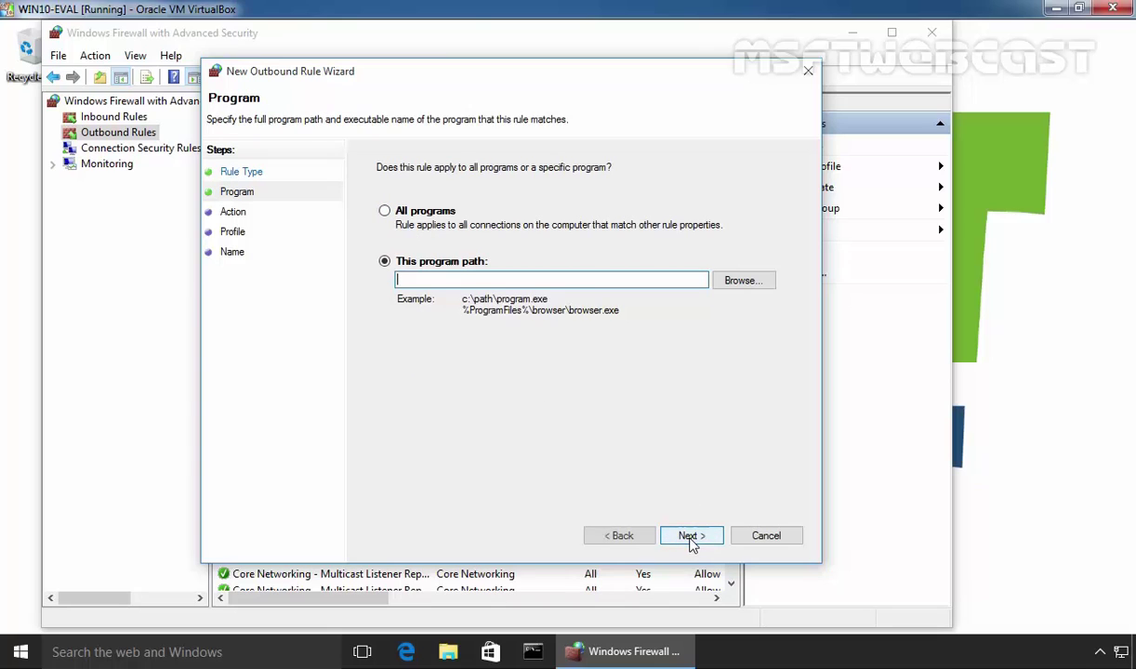
# Set the rule's program path to iexplore.exe in the Internet Explorer folder of C:\Program Files.
pyautogui.click(453, 285)
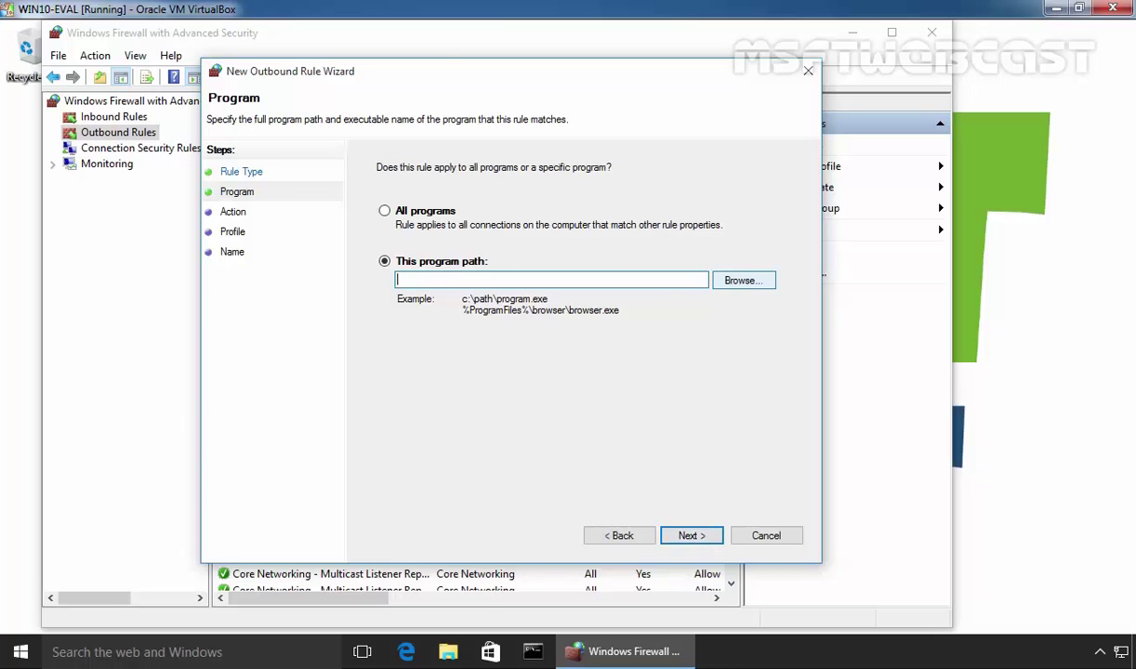
pyautogui.click(742, 279)
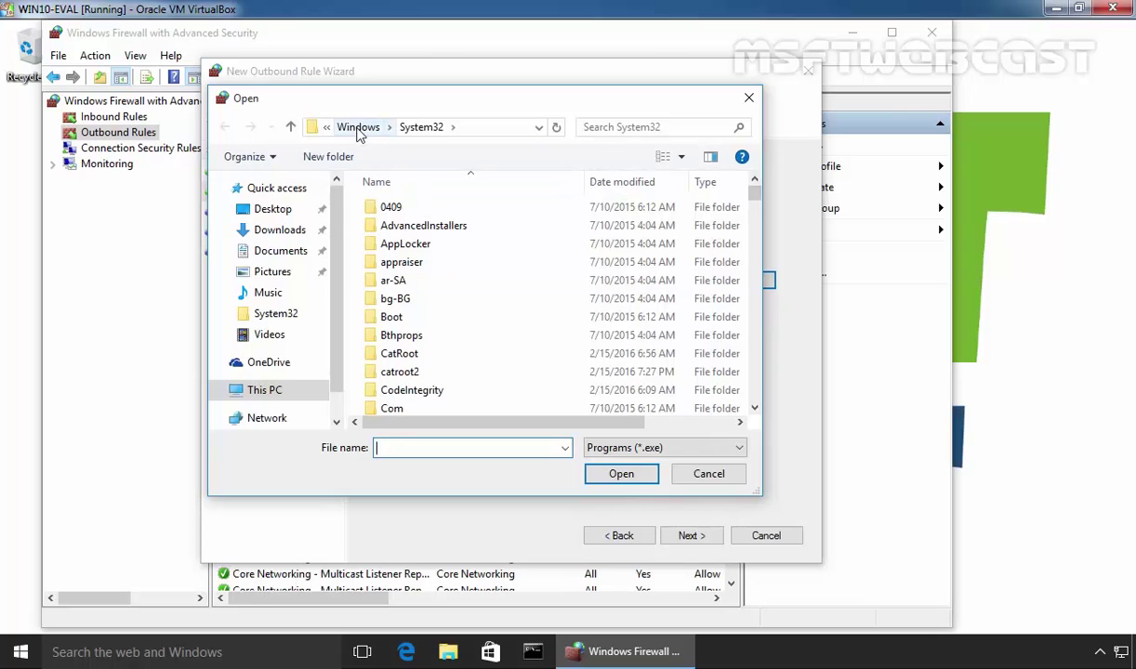
pyautogui.click(264, 389)
pyautogui.doubleClick(447, 382)
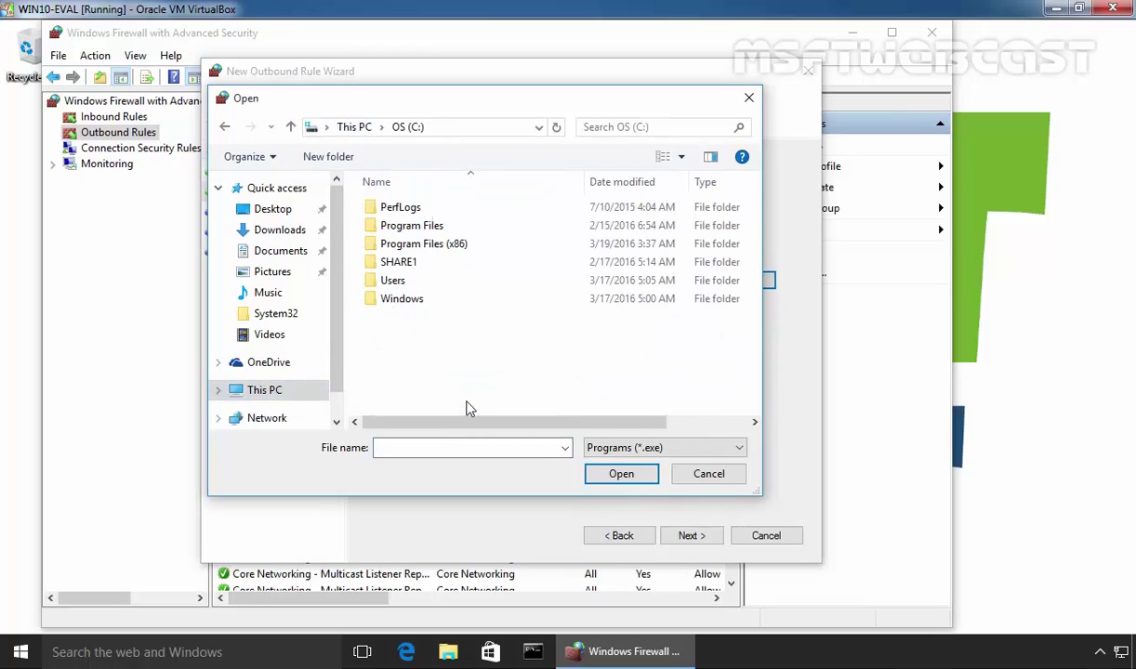
pyautogui.doubleClick(406, 231)
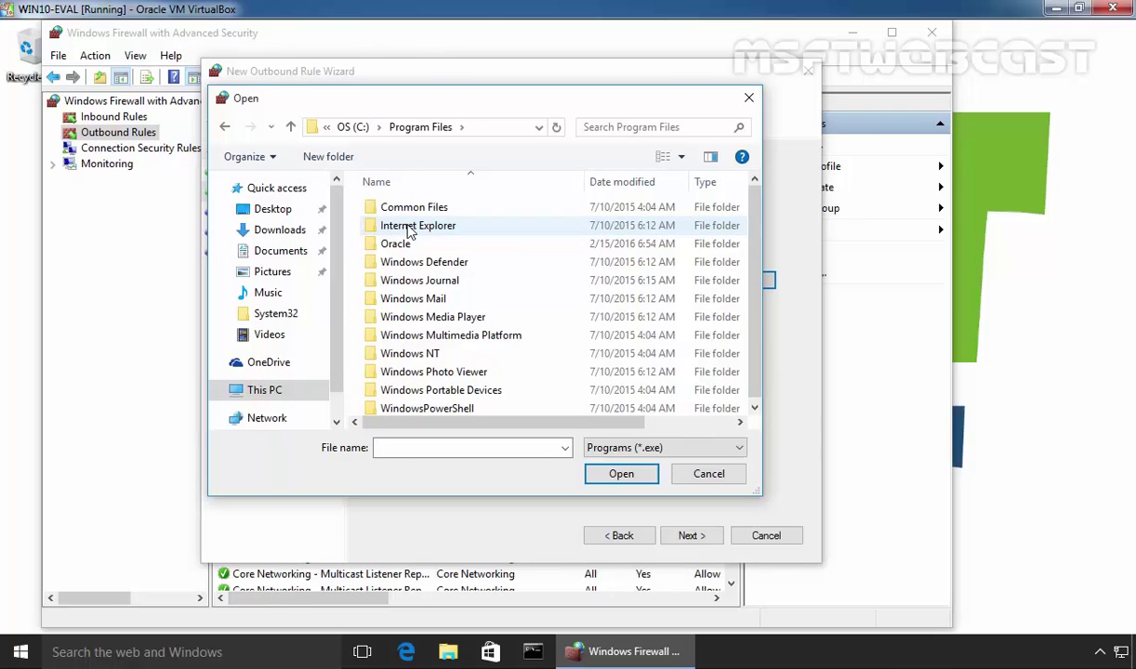
pyautogui.doubleClick(395, 223)
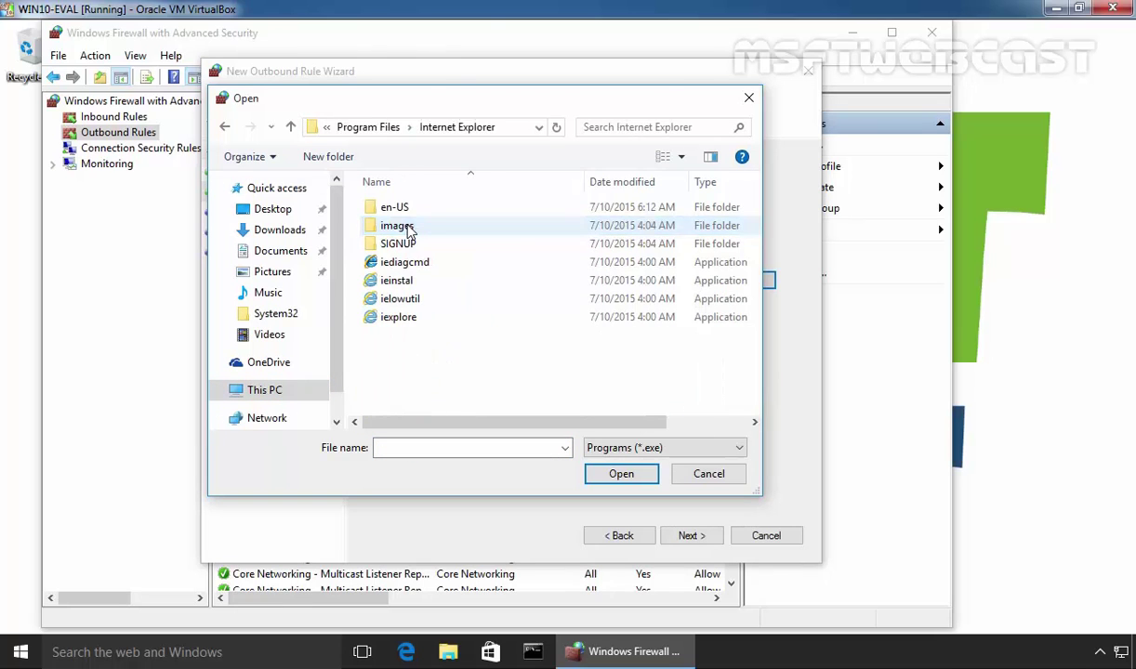
pyautogui.click(390, 318)
pyautogui.click(618, 476)
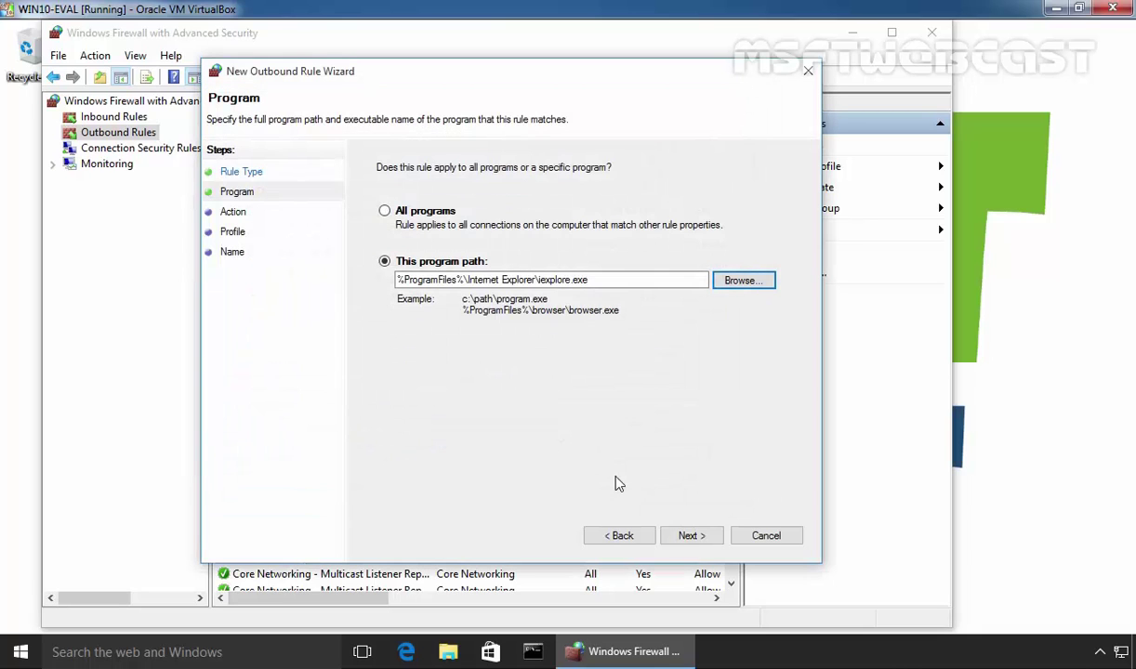
pyautogui.click(689, 536)
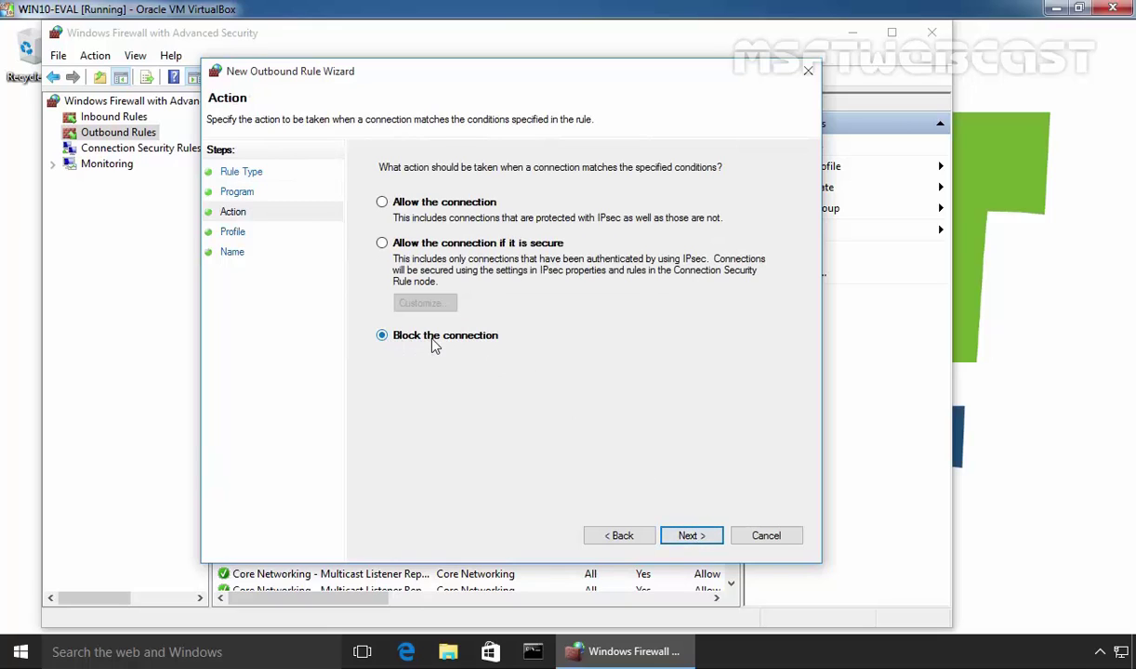
# Block the connection for the Domain, Private and Public profiles and create the rule as "Block Internet Access for Internet Explorer".
pyautogui.click(683, 537)
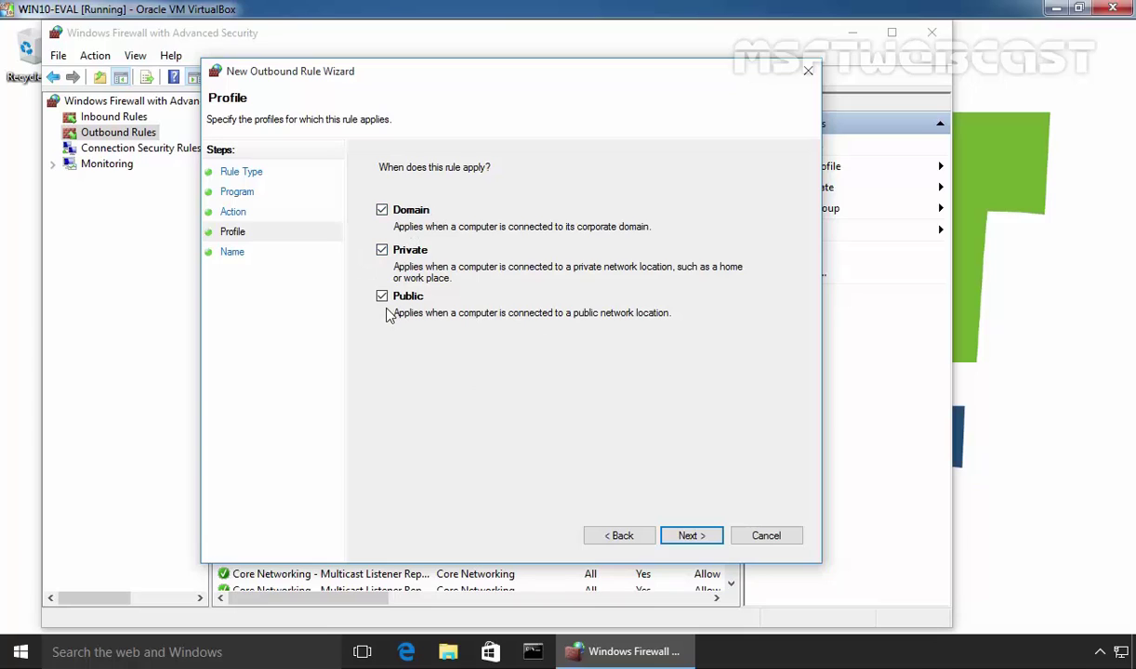
pyautogui.click(688, 537)
pyautogui.write('Block I')
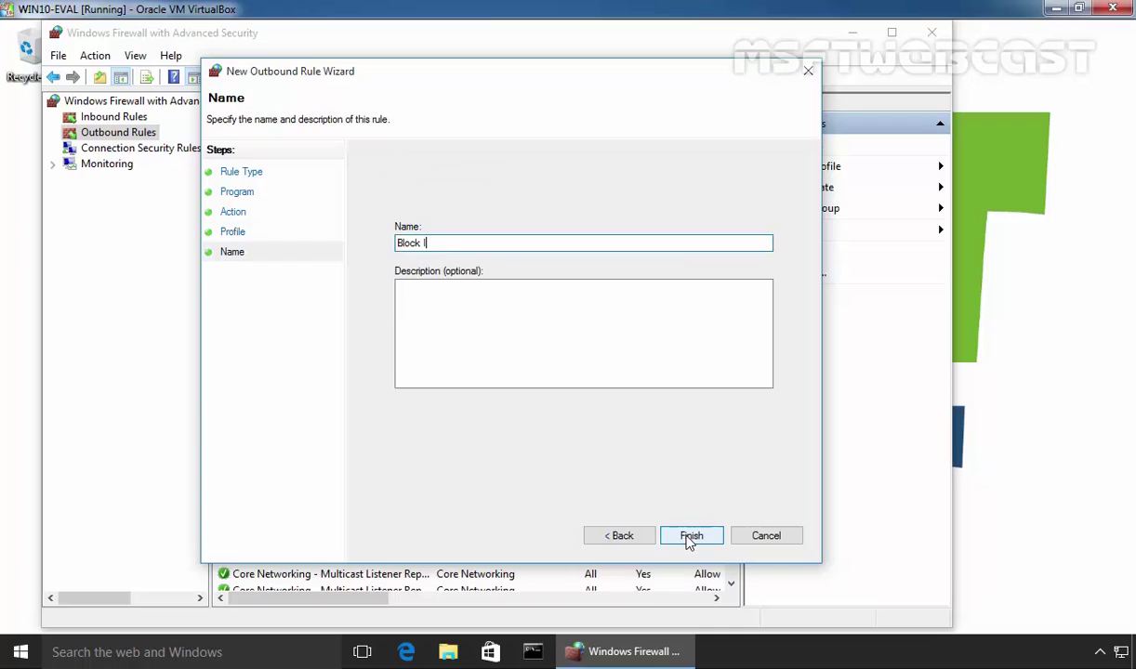
pyautogui.write('nternet Access for Internet Explorer')
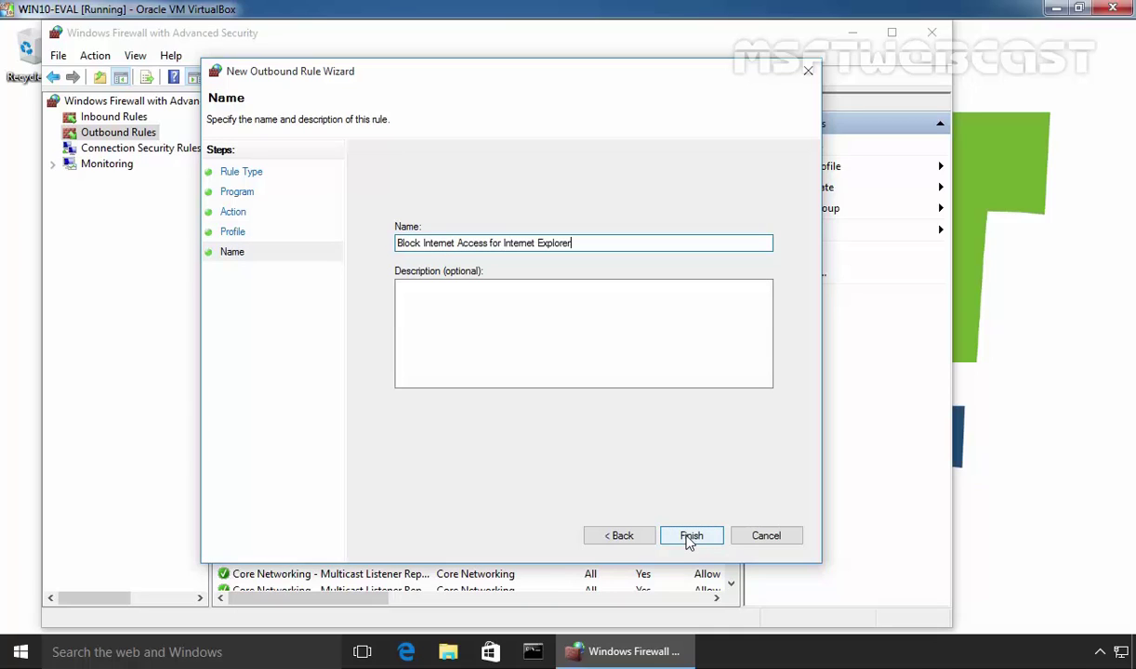
pyautogui.click(689, 537)
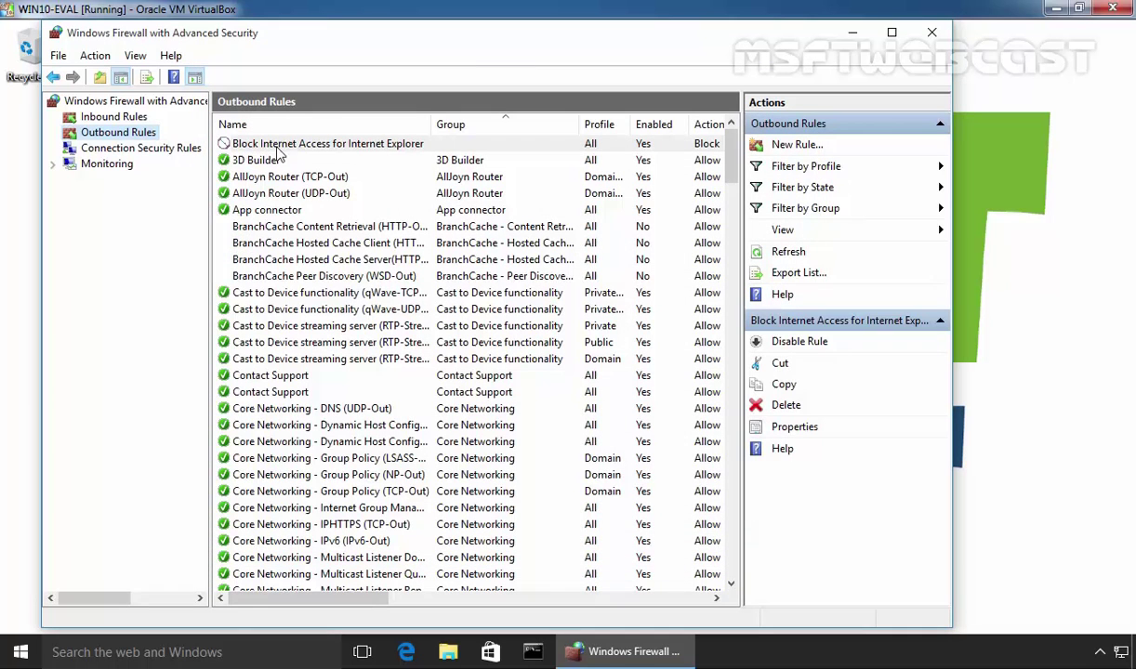
# Start a second outbound Program rule for iexplore.exe in the Internet Explorer folder of C:\Program Files (x86).
pyautogui.rightClick(135, 137)
pyautogui.click(169, 144)
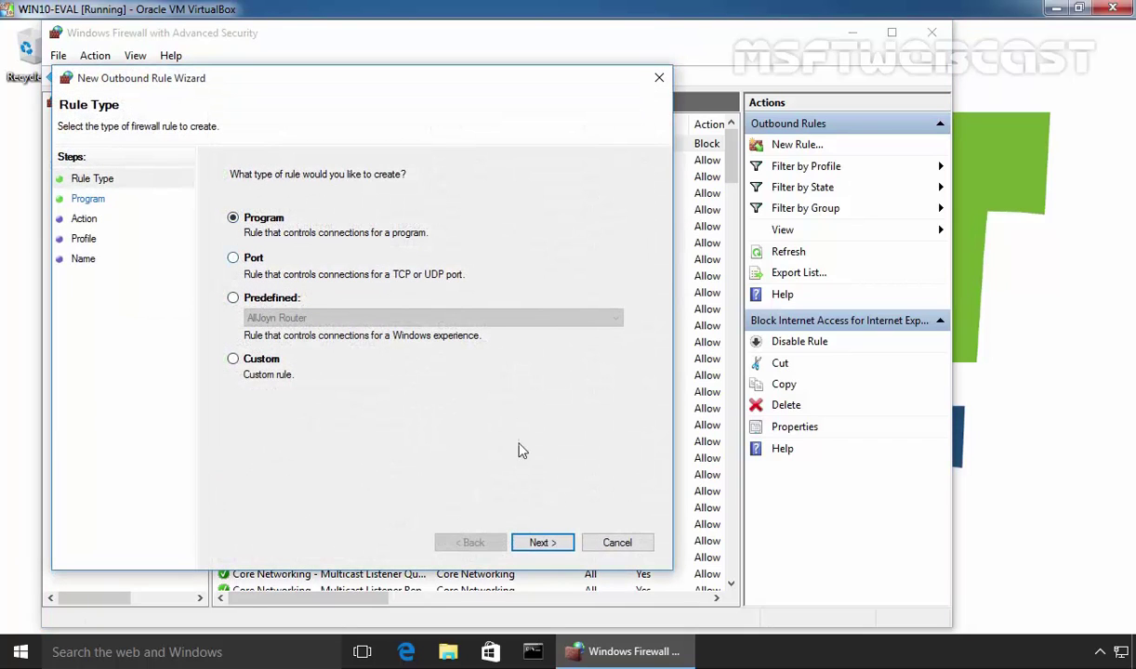
pyautogui.click(542, 542)
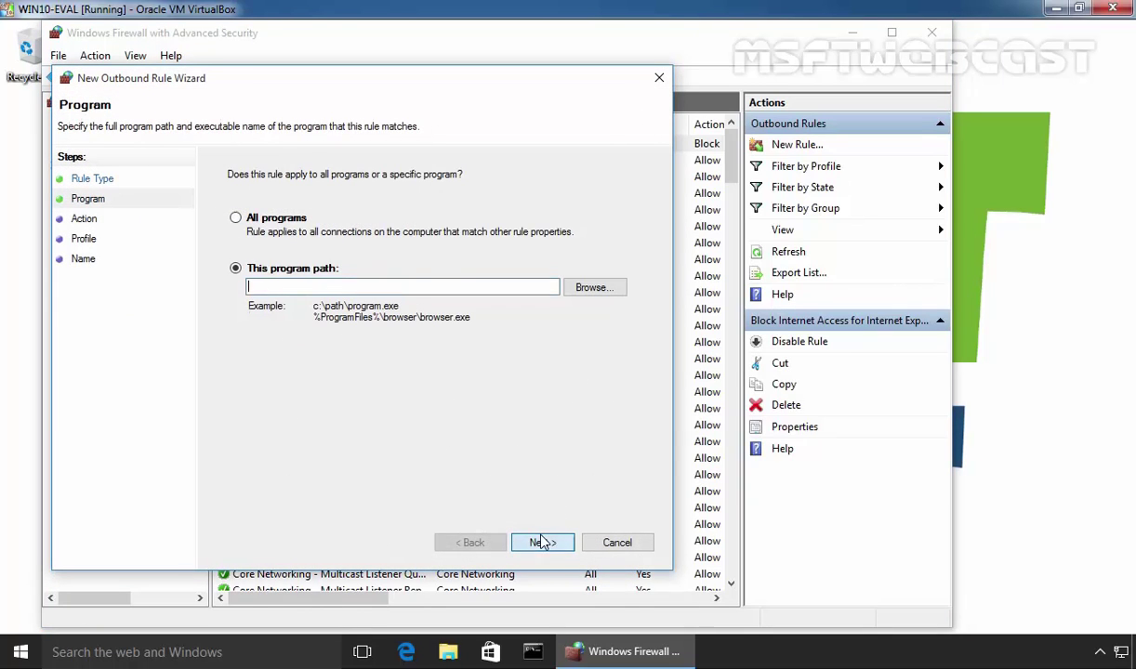
pyautogui.click(593, 287)
pyautogui.click(220, 134)
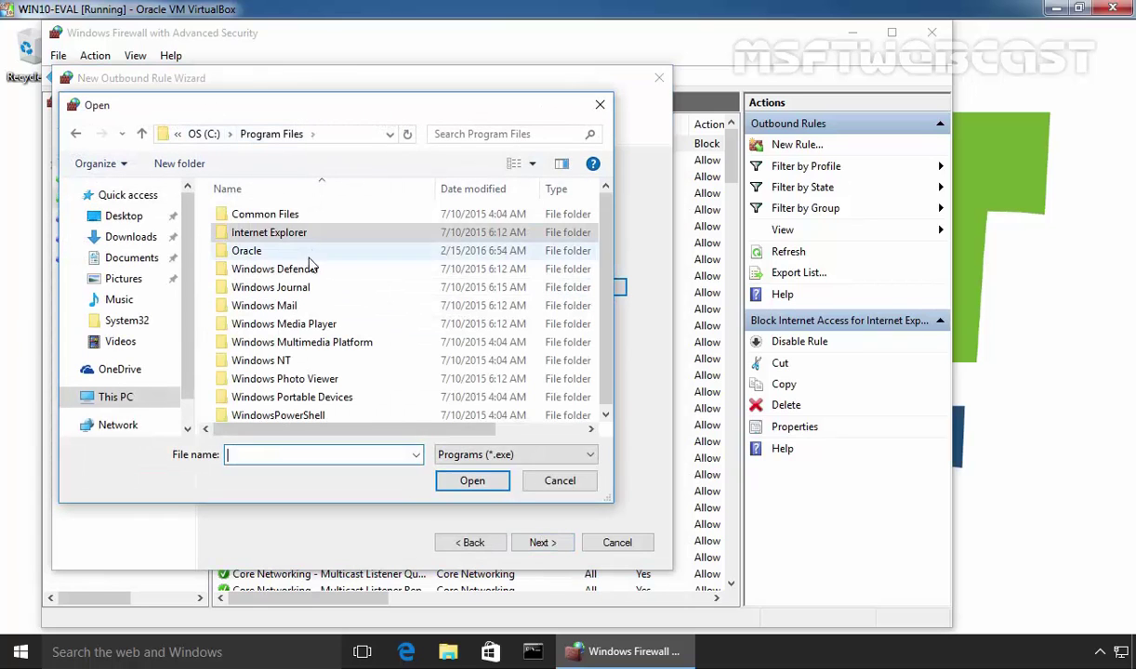
pyautogui.click(203, 135)
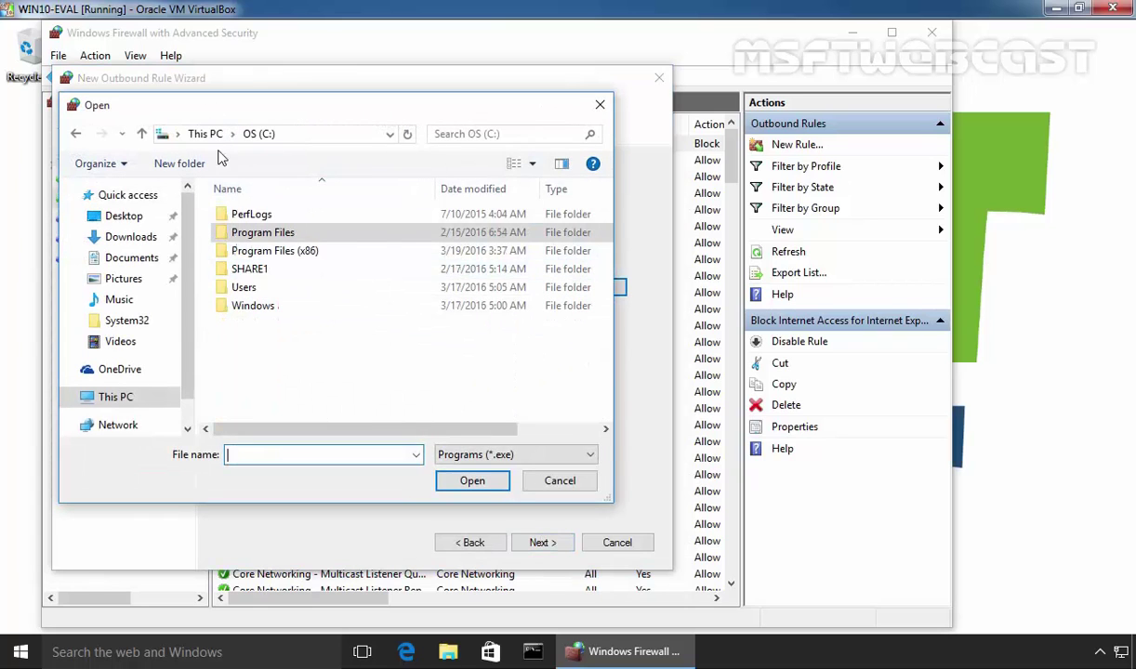
pyautogui.doubleClick(266, 252)
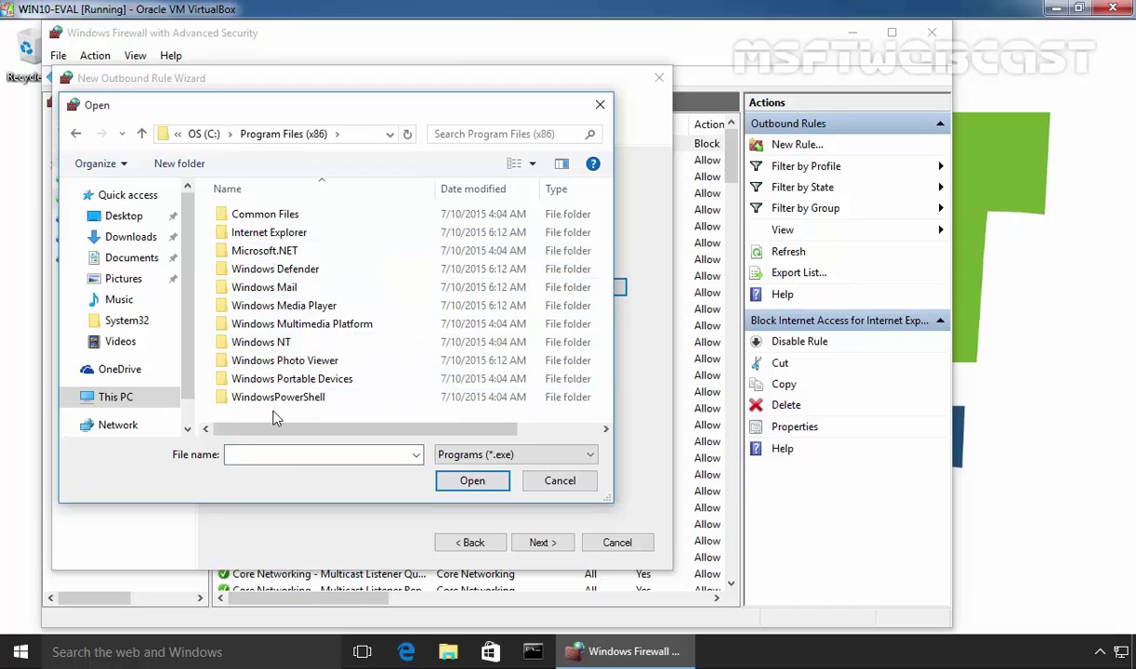
pyautogui.doubleClick(266, 233)
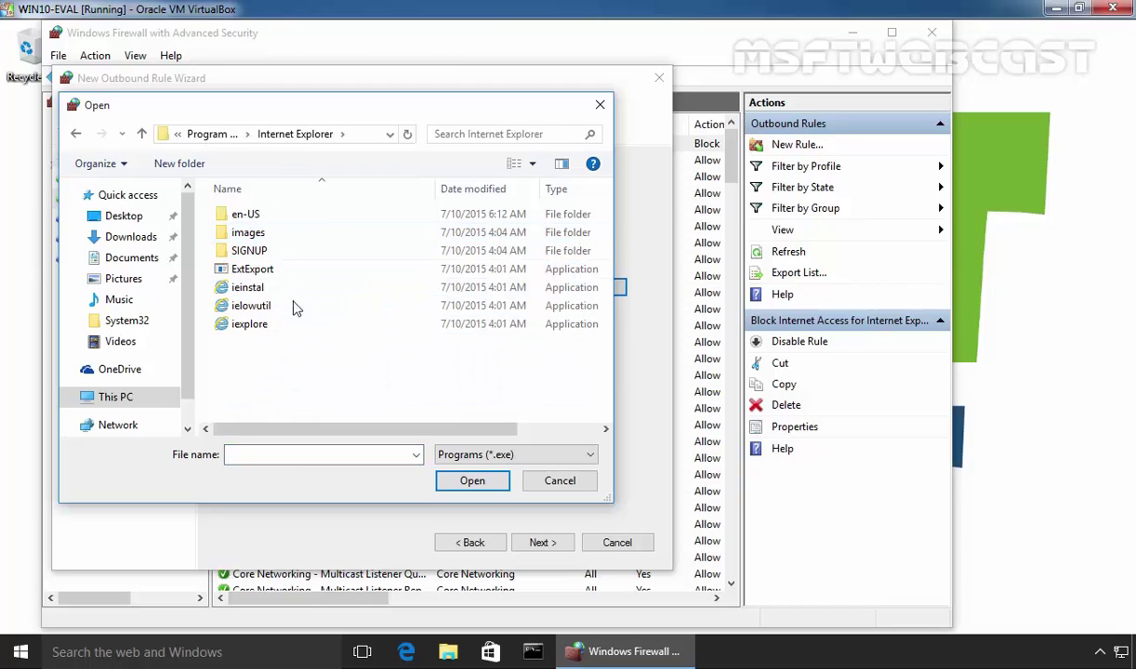
pyautogui.doubleClick(248, 326)
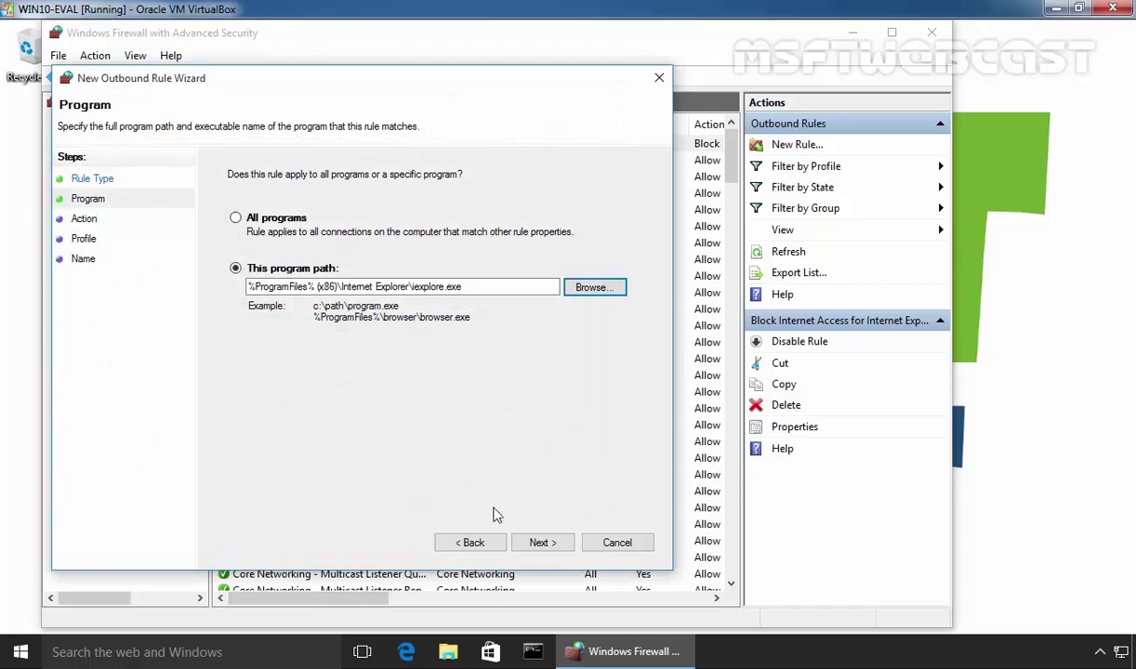
pyautogui.click(543, 543)
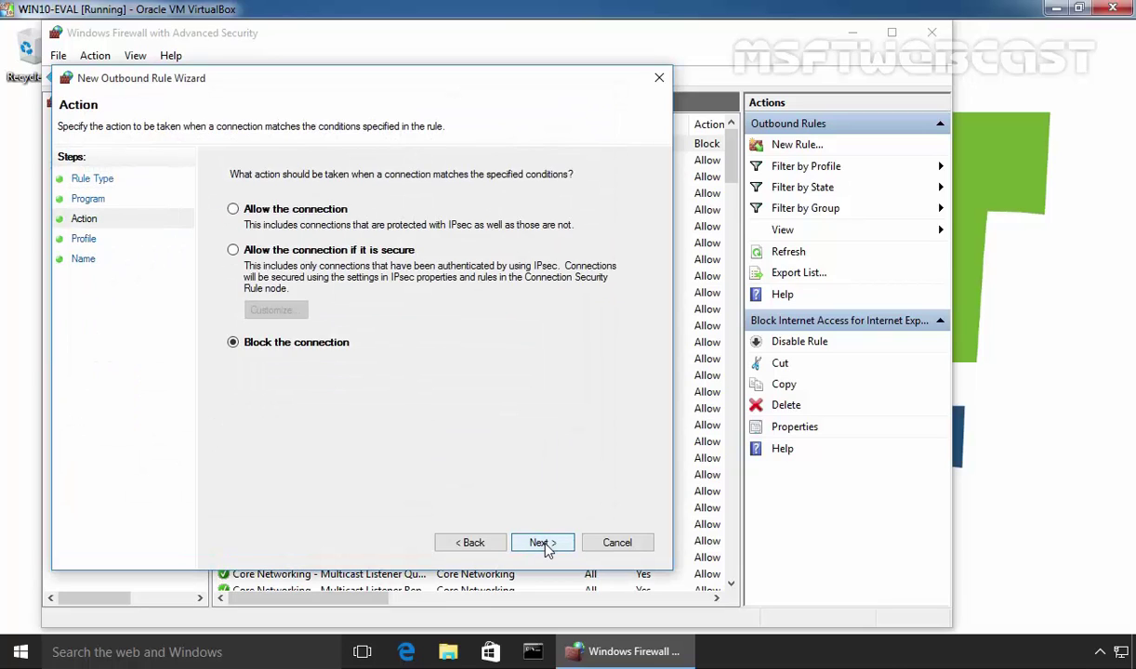
# Keep the block action and the default profiles, and create the second rule as "Block Internet Connection to IE".
pyautogui.click(543, 544)
pyautogui.click(543, 544)
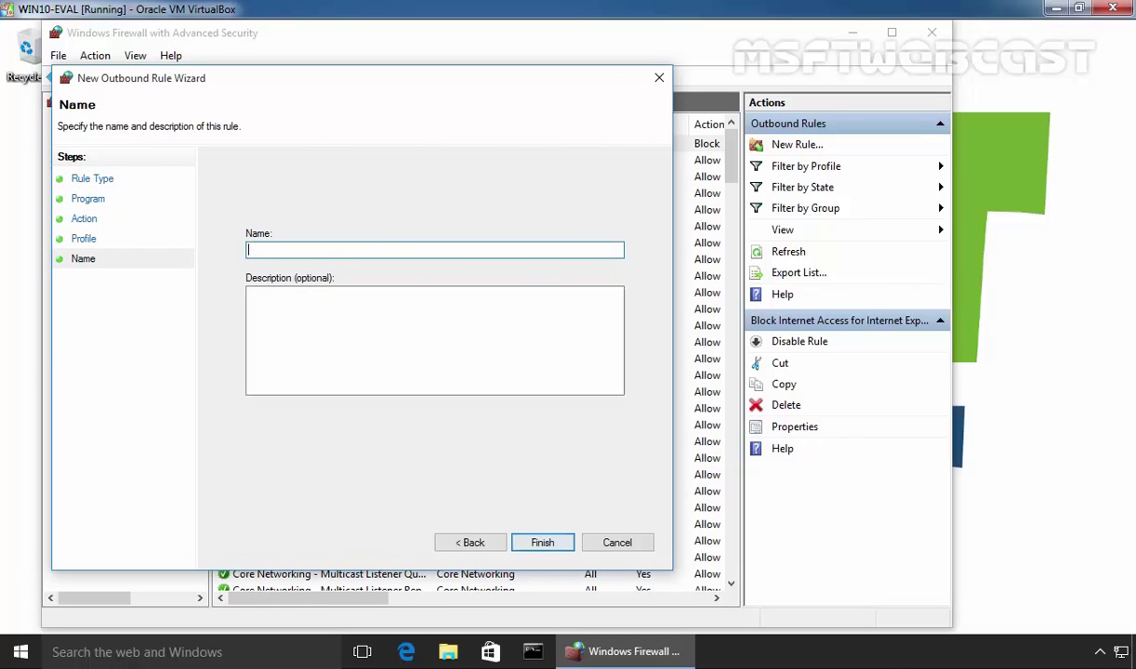
pyautogui.write('Block ')
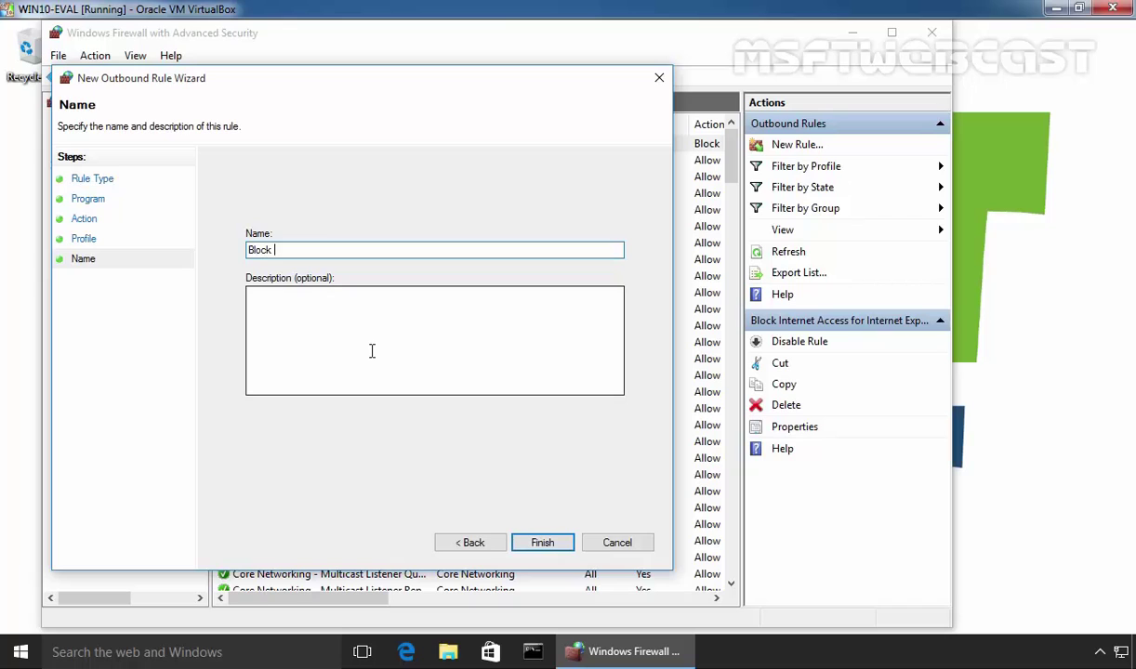
pyautogui.write('Internet Connection to IE')
pyautogui.click(532, 543)
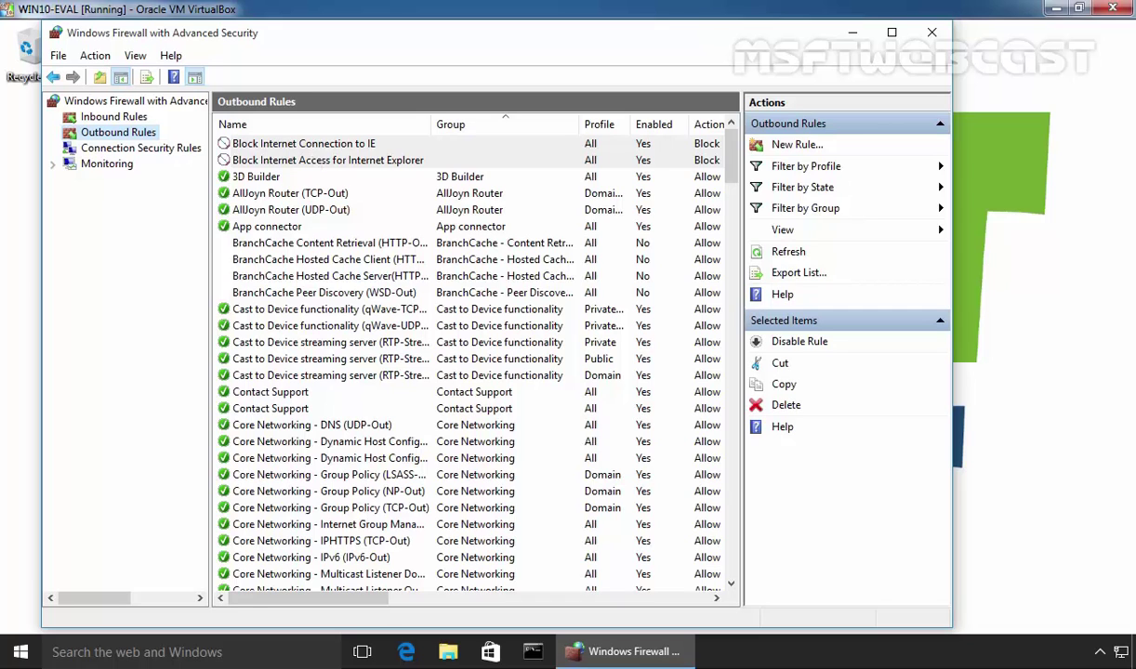
# Show the desktop and launch Internet Explorer with the iexplore command to test whether its internet access is blocked.
pyautogui.press('super+d')
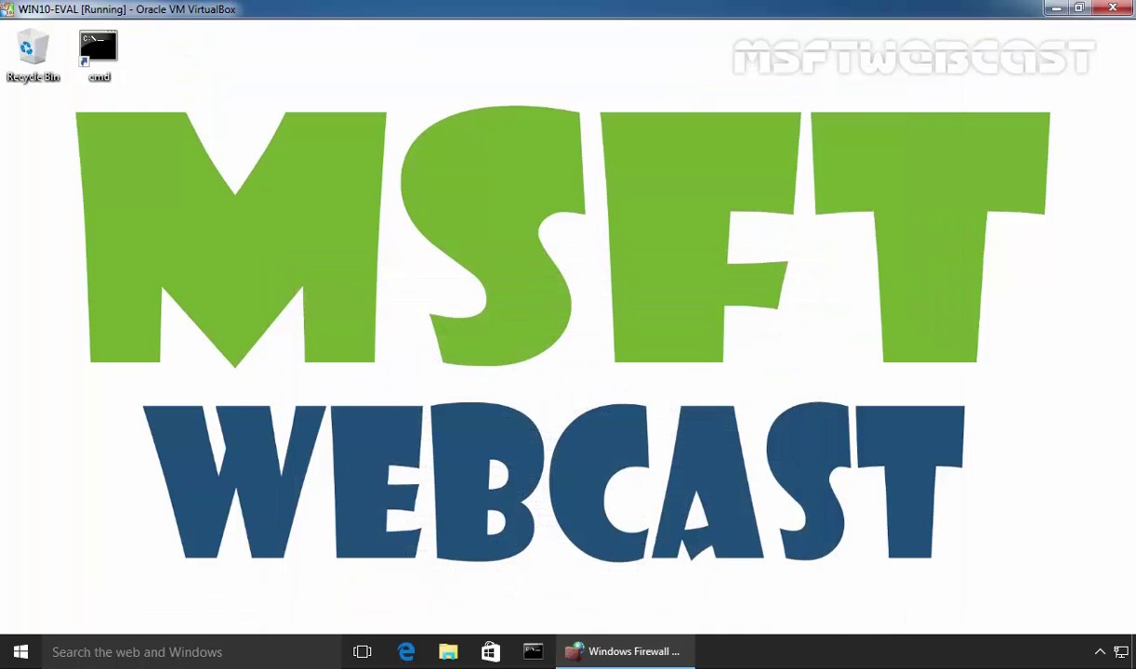
pyautogui.press('super+r')
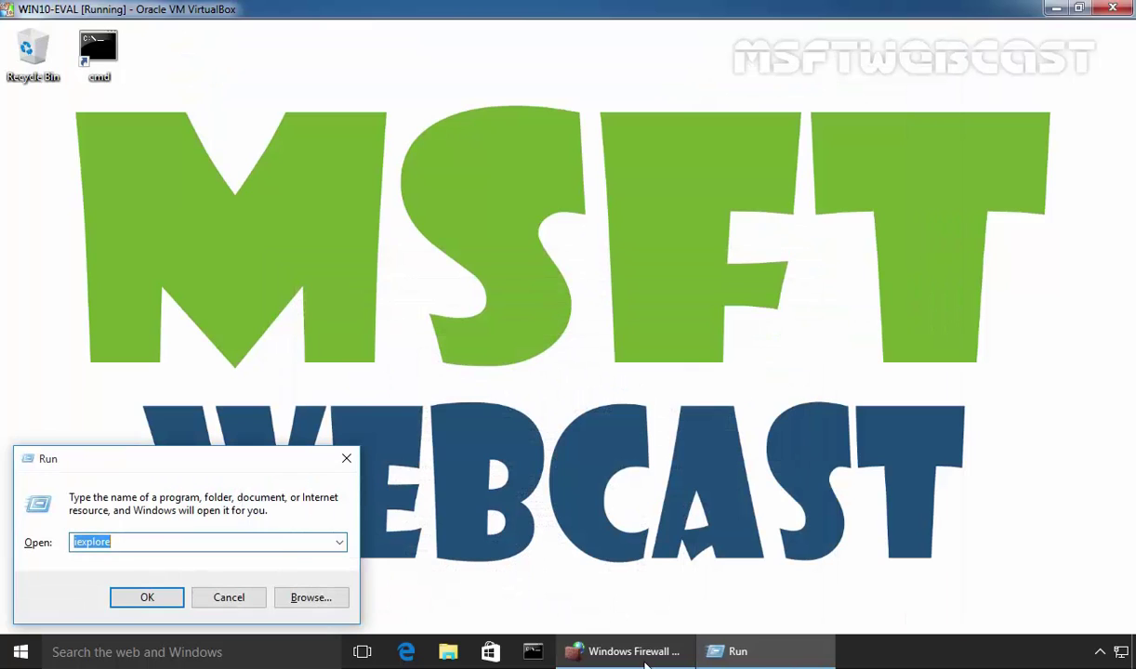
pyautogui.press('Return')
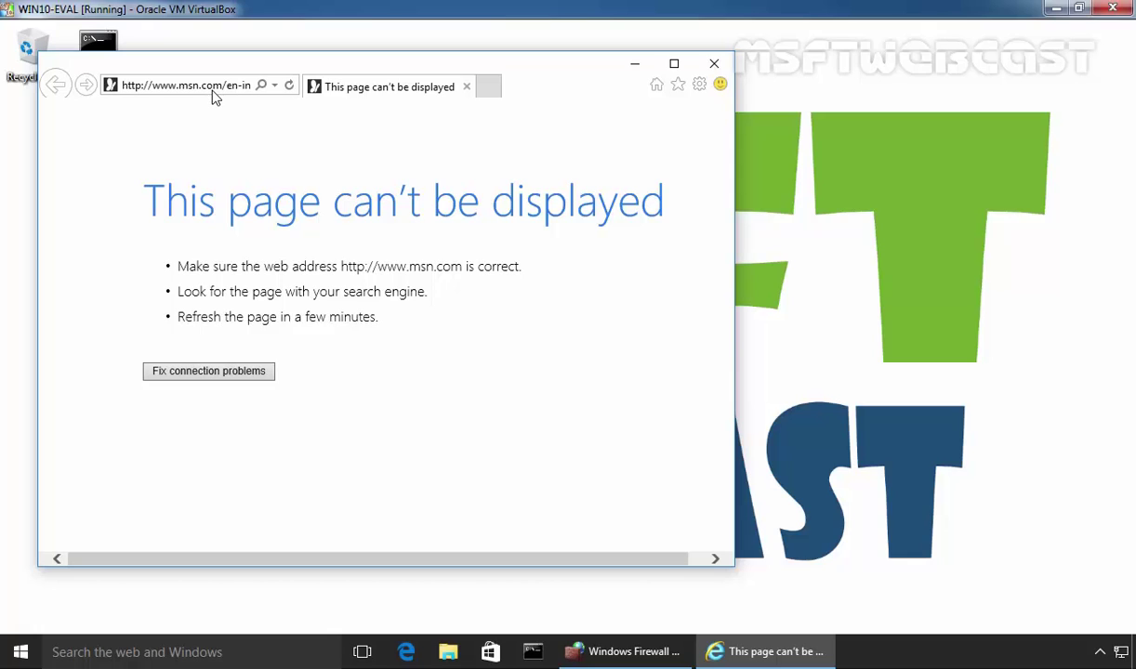
# Switch back to Windows Firewall with Advanced Security and disable both Internet Explorer blocking rules.
pyautogui.click(621, 651)
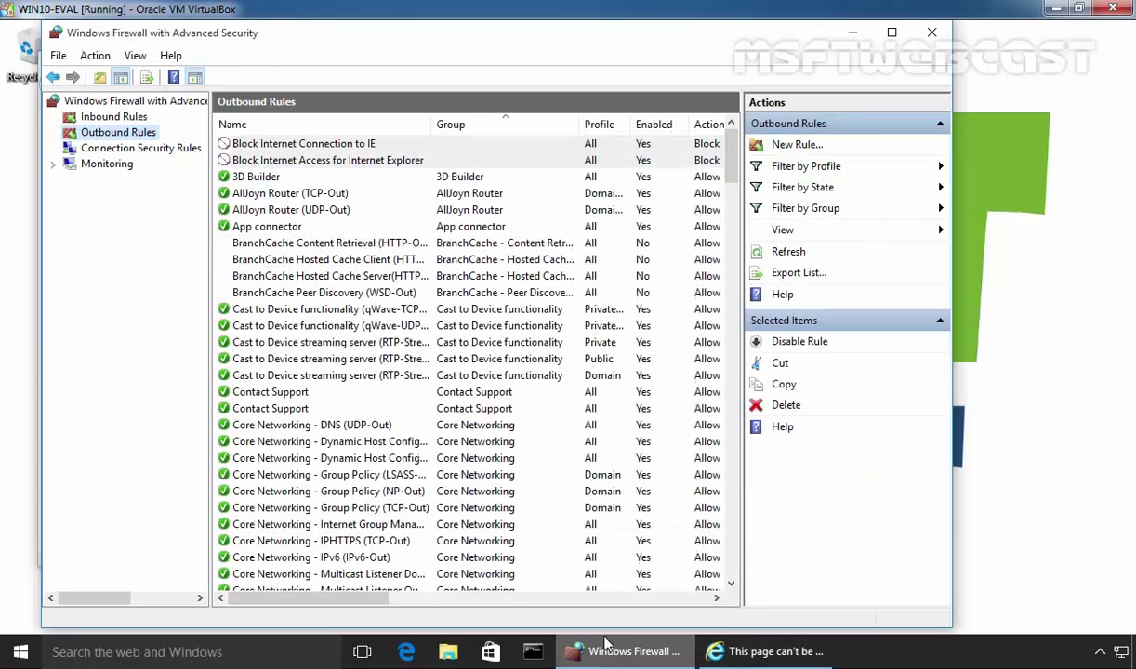
pyautogui.rightClick(335, 163)
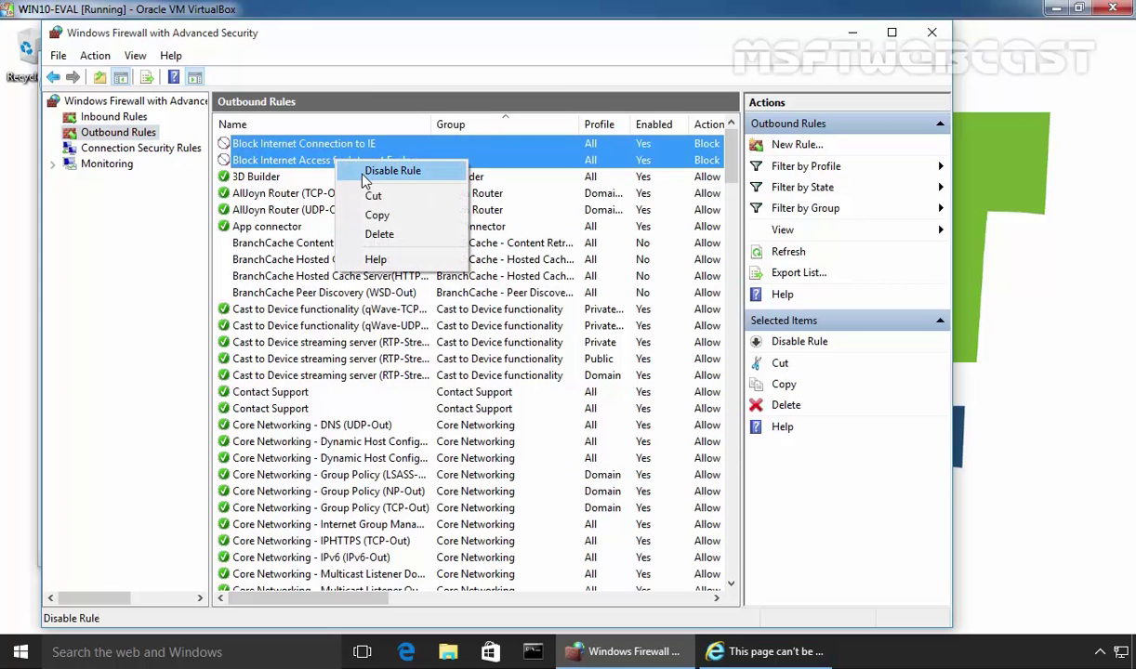
pyautogui.click(390, 171)
pyautogui.click(353, 209)
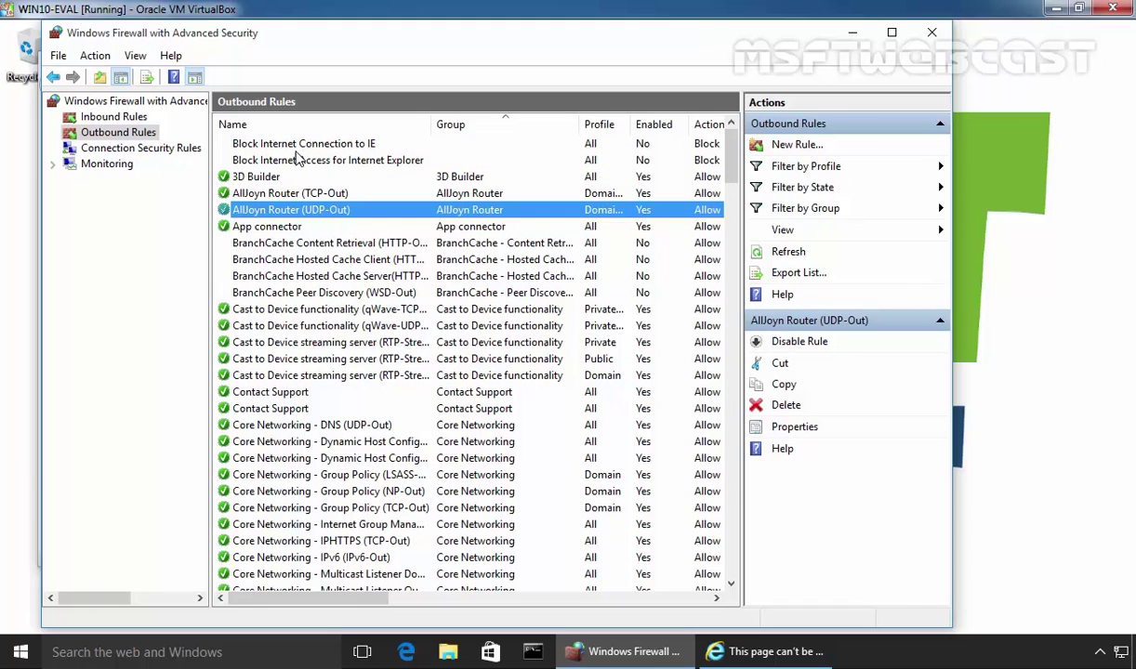
# Return to Internet Explorer and reload the MSN page to test the connection with the blocking rules disabled.
pyautogui.click(851, 32)
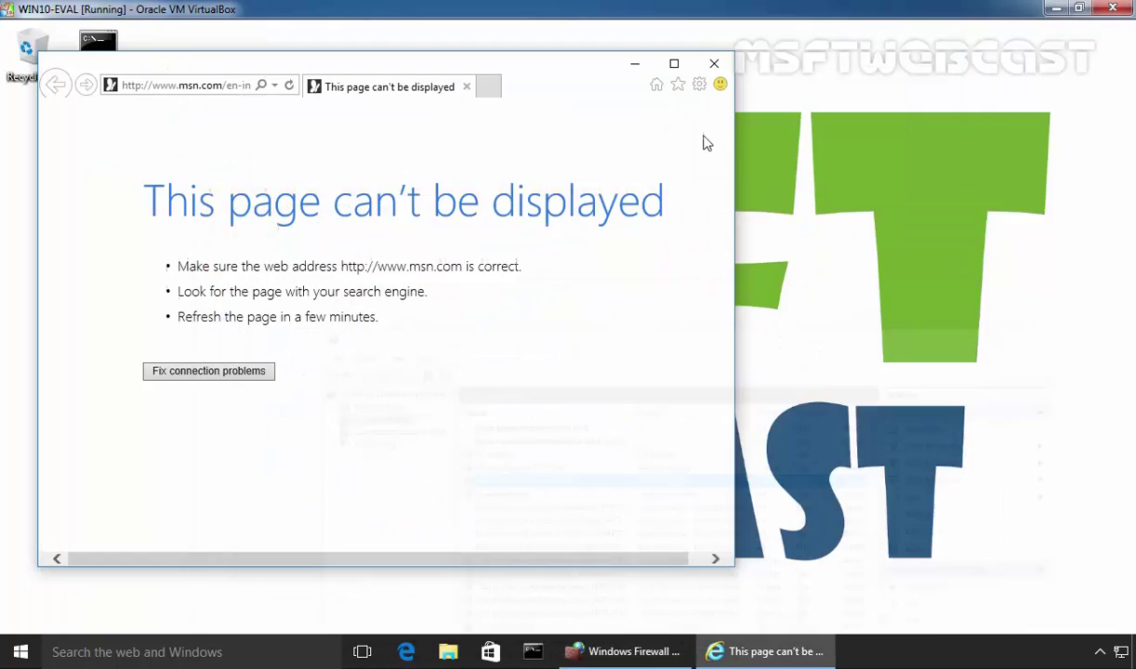
pyautogui.click(289, 86)
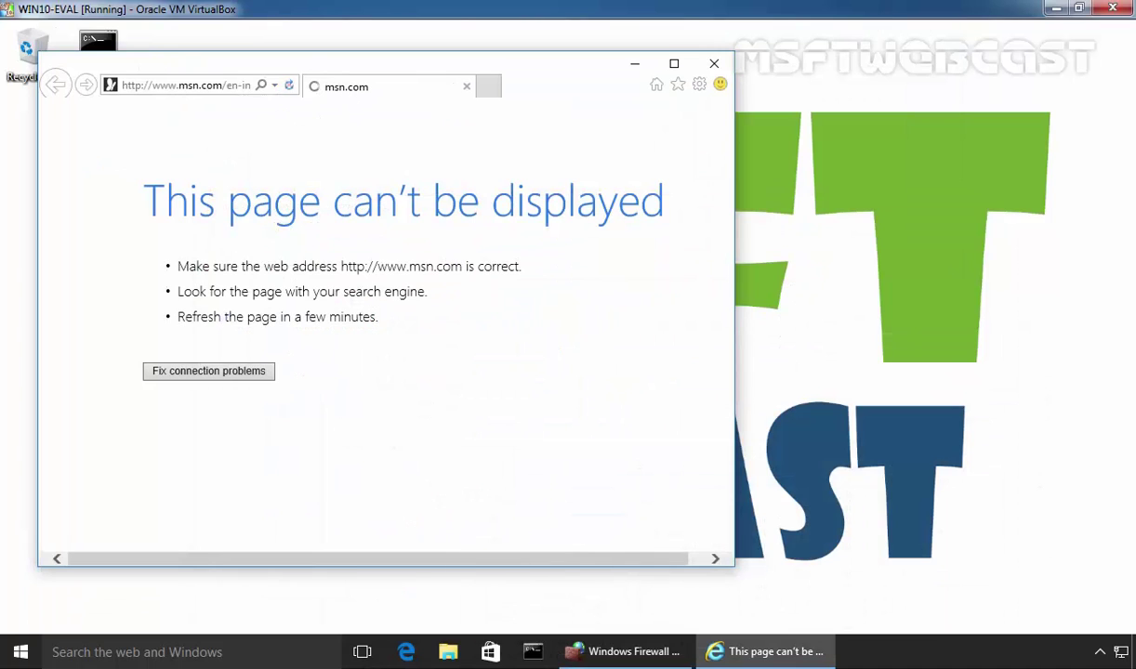